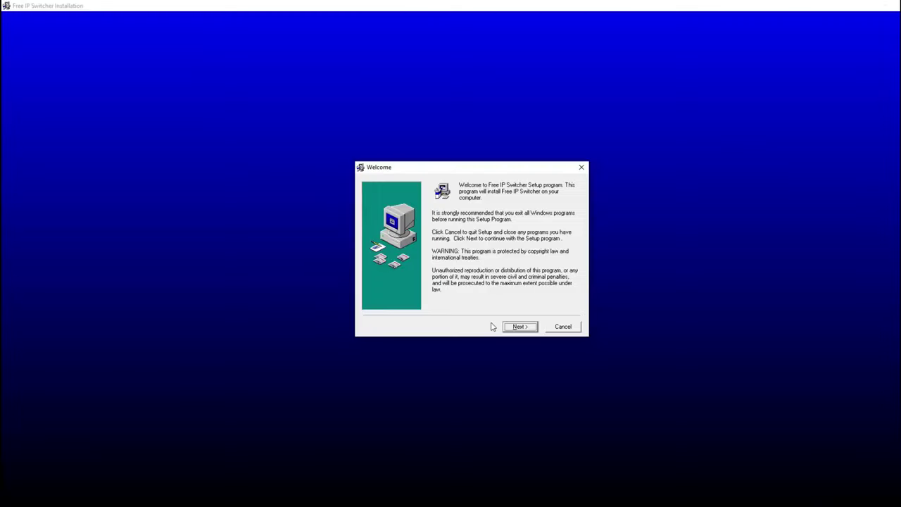
# Complete the Free IP Switcher setup with the default Free IP Switcher program group and skip the registration request.
pyautogui.press('Return')
pyautogui.press('Return')
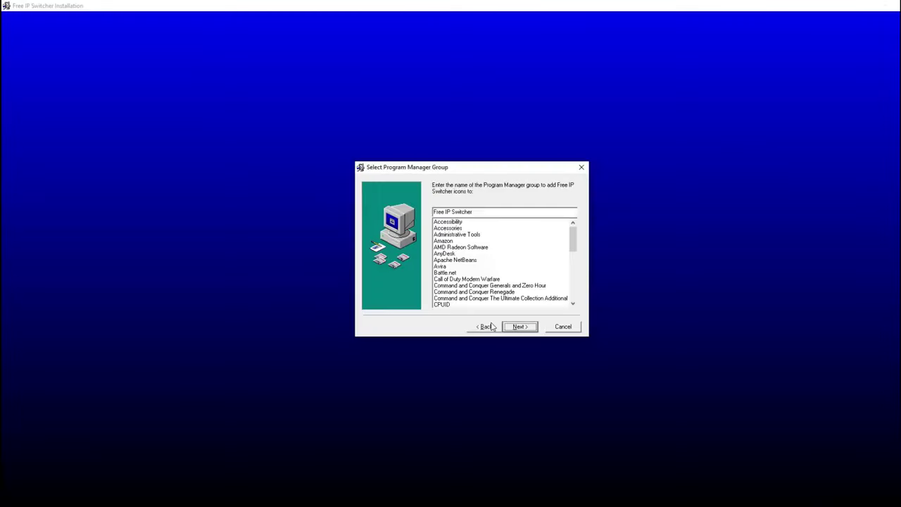
pyautogui.press('Return')
pyautogui.press('Return')
pyautogui.click(519, 327)
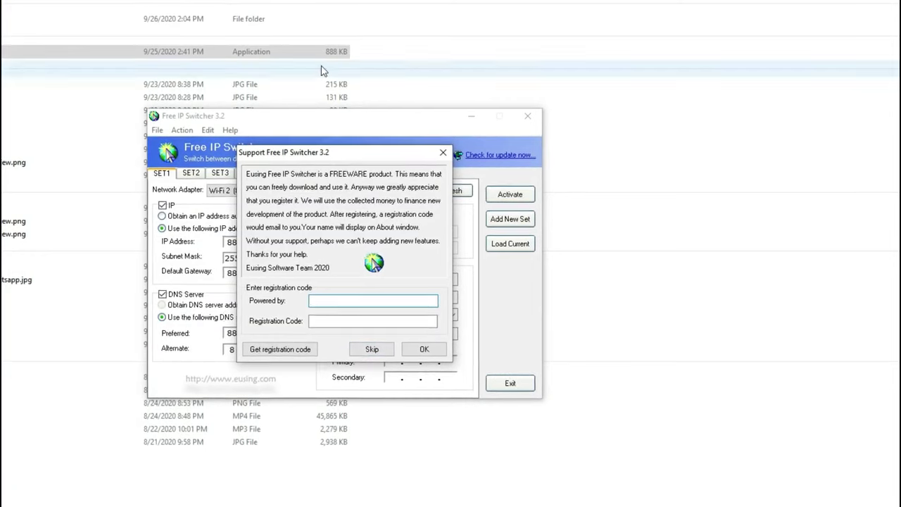
pyautogui.click(375, 352)
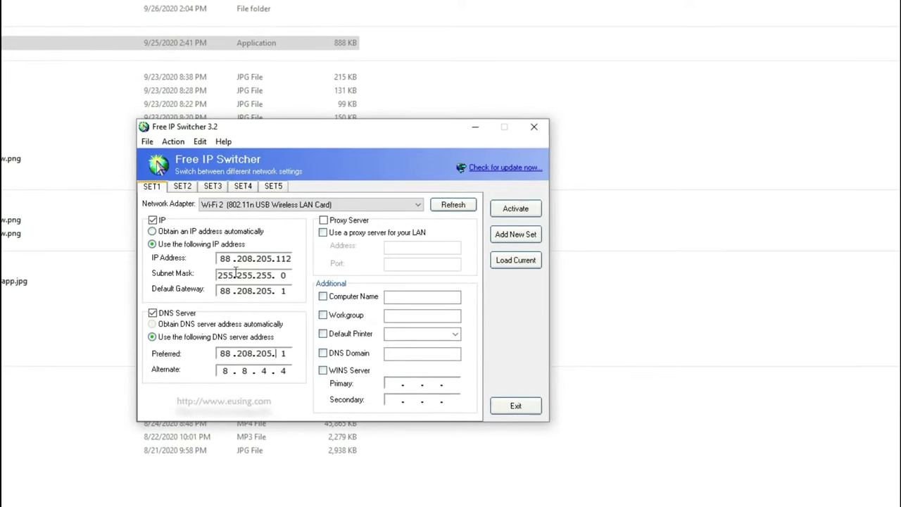
# Review the adapter, IP and DNS settings stored in the existing network sets SET1 to SET5.
pyautogui.click(182, 186)
pyautogui.click(213, 185)
pyautogui.click(243, 186)
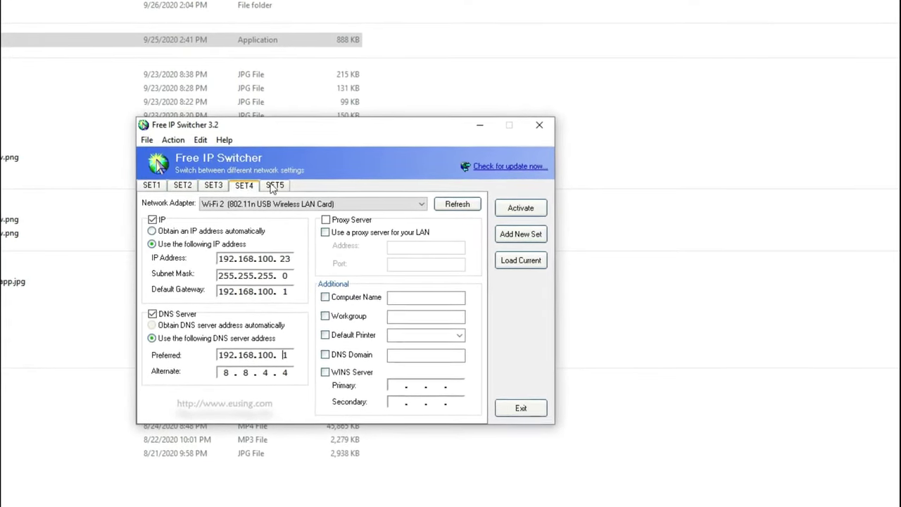
pyautogui.click(274, 186)
pyautogui.click(152, 185)
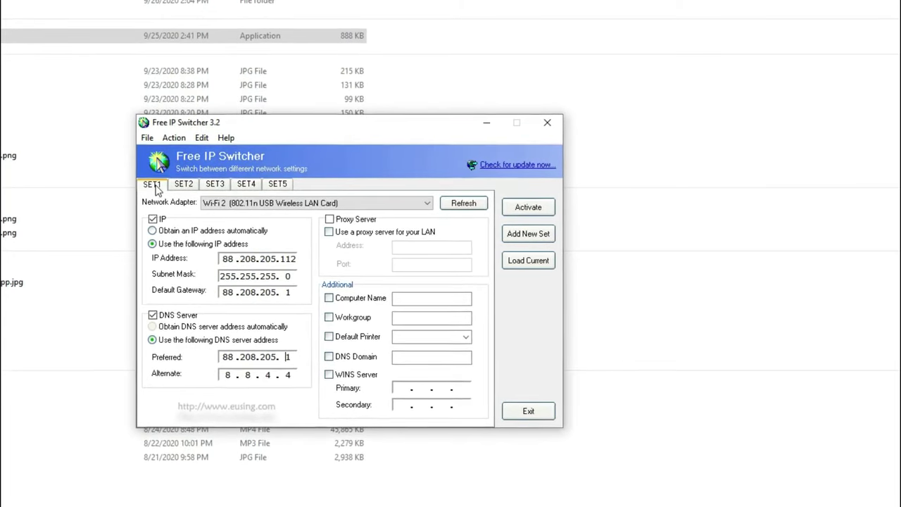
pyautogui.click(219, 185)
pyautogui.click(247, 184)
pyautogui.click(286, 186)
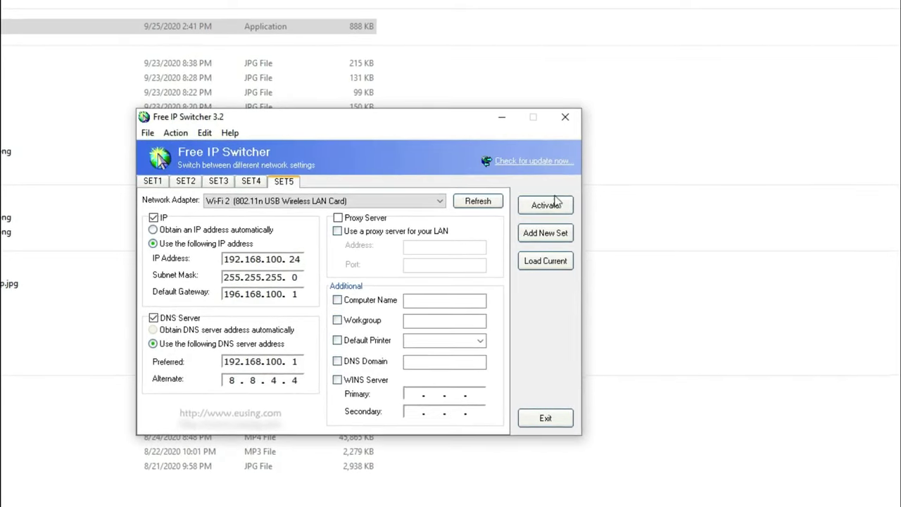
# Add a new set named SET6 and choose Wi-Fi 2 (802.11n USB Wireless LAN Card) as its network adapter.
pyautogui.click(567, 236)
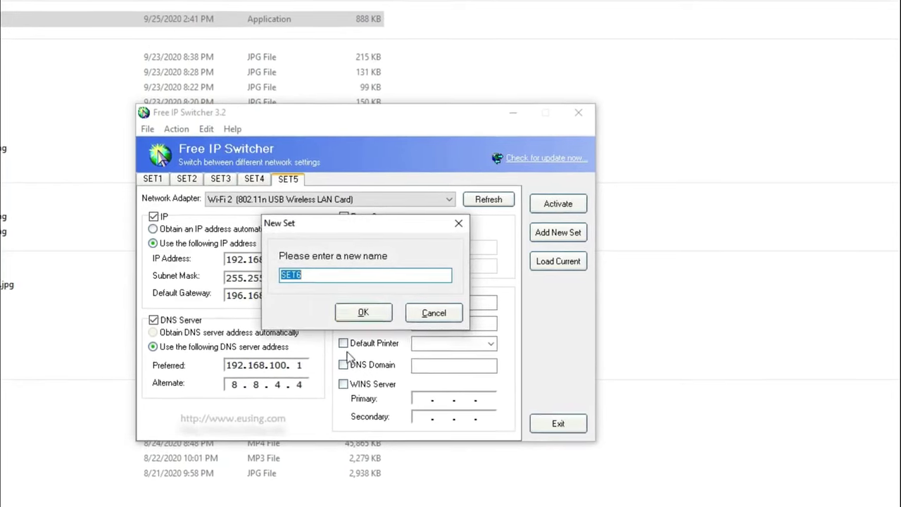
pyautogui.click(363, 312)
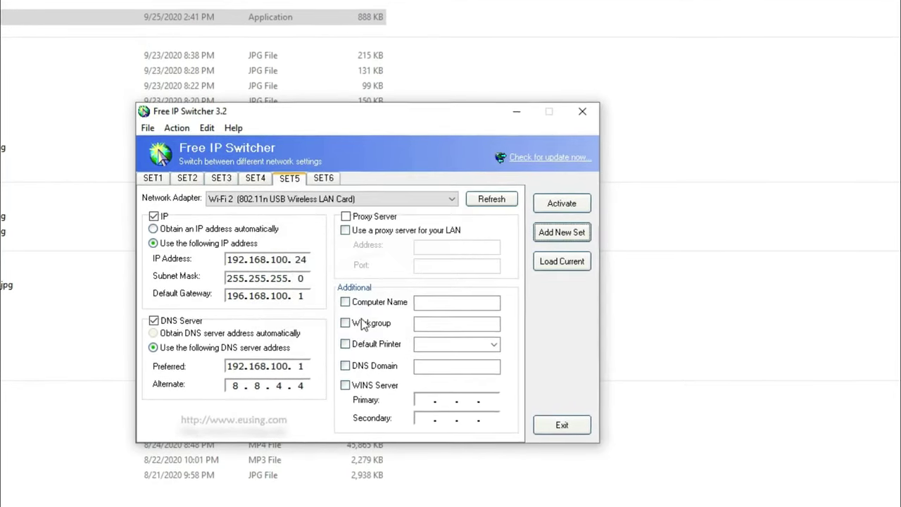
pyautogui.click(324, 180)
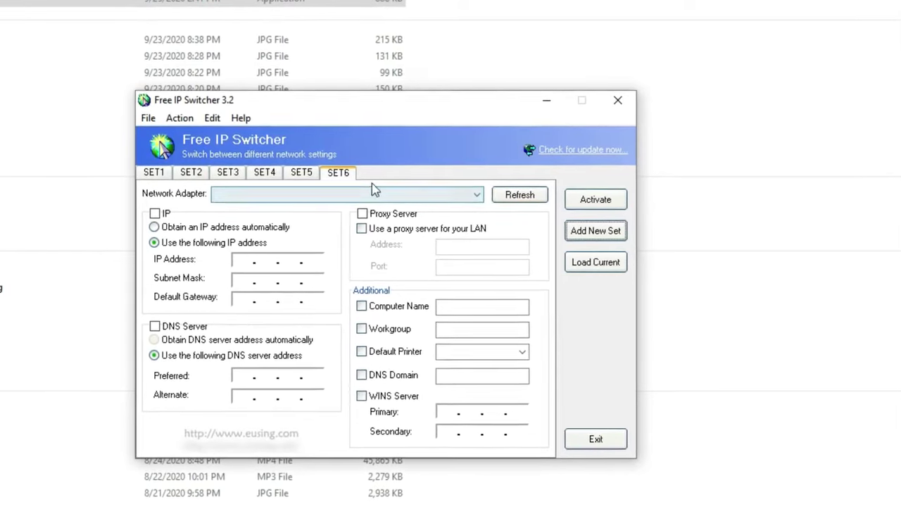
pyautogui.click(257, 195)
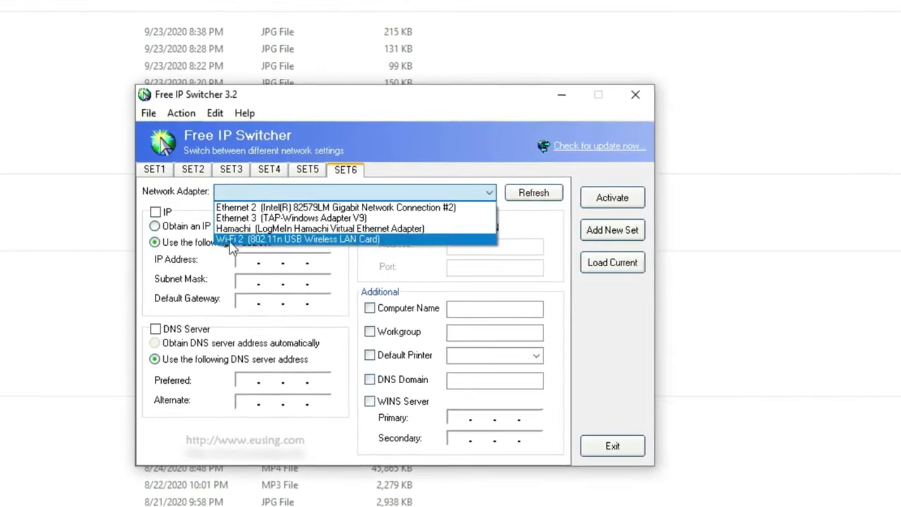
pyautogui.click(296, 240)
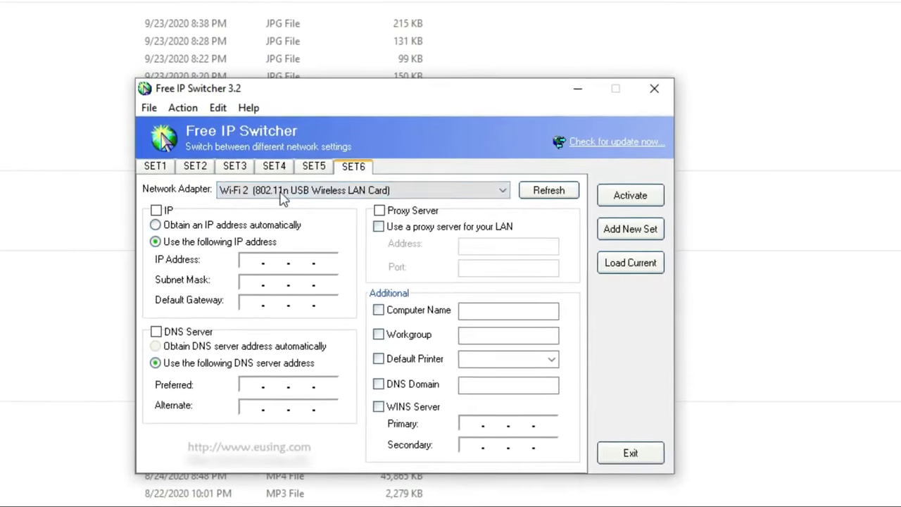
# Set SET6 to obtain the IP address automatically, enable its IP and DNS Server items, and activate the set.
pyautogui.click(631, 198)
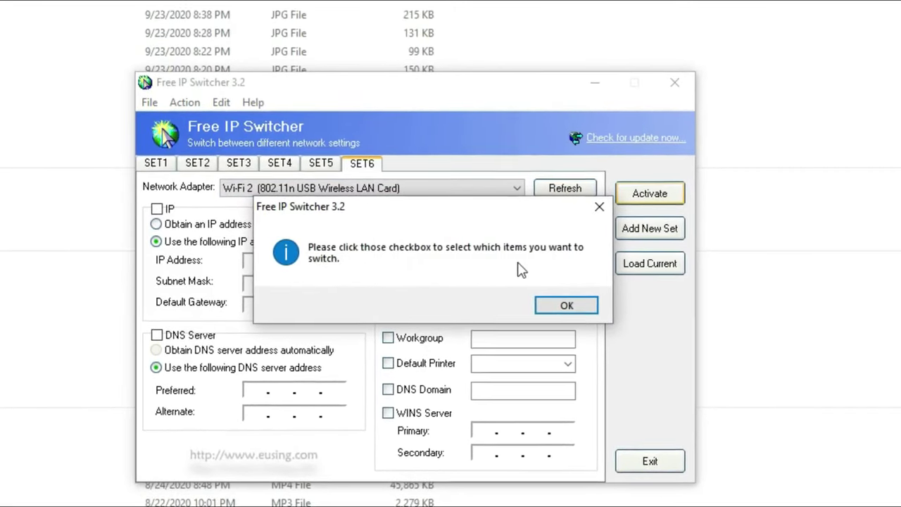
pyautogui.click(583, 310)
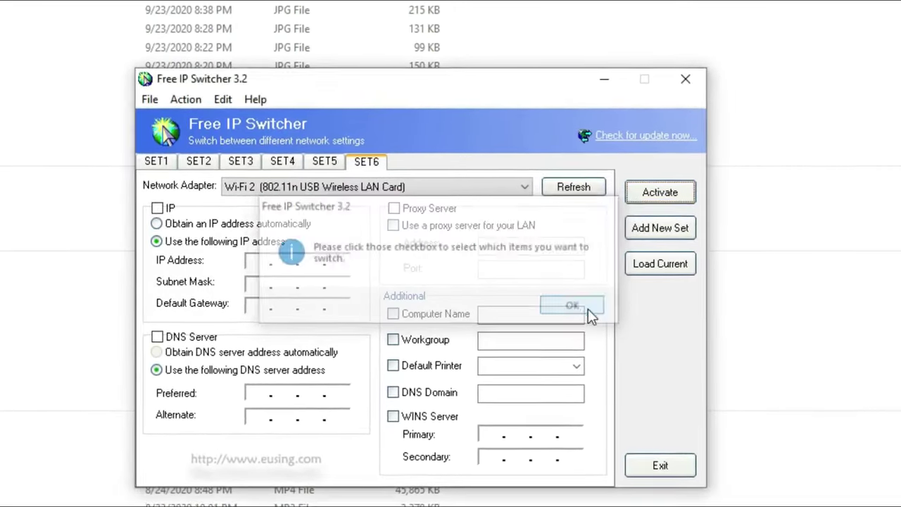
pyautogui.click(215, 223)
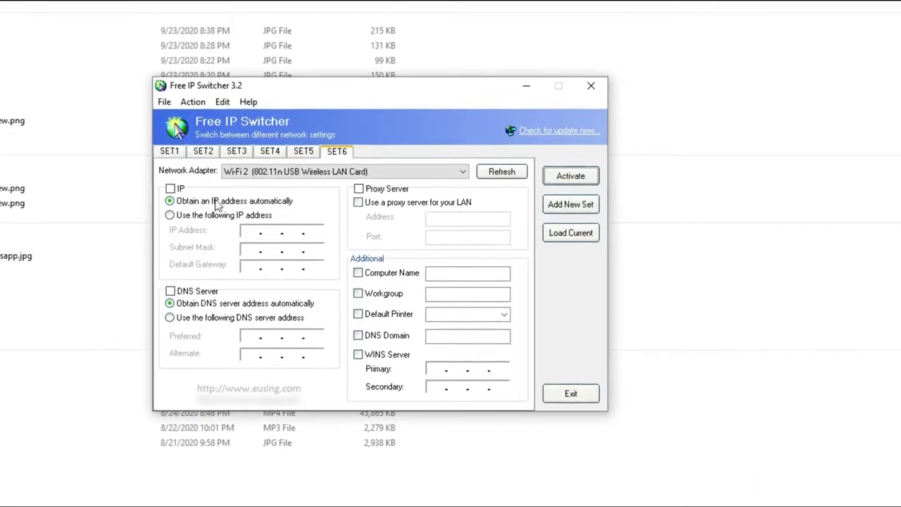
pyautogui.click(171, 189)
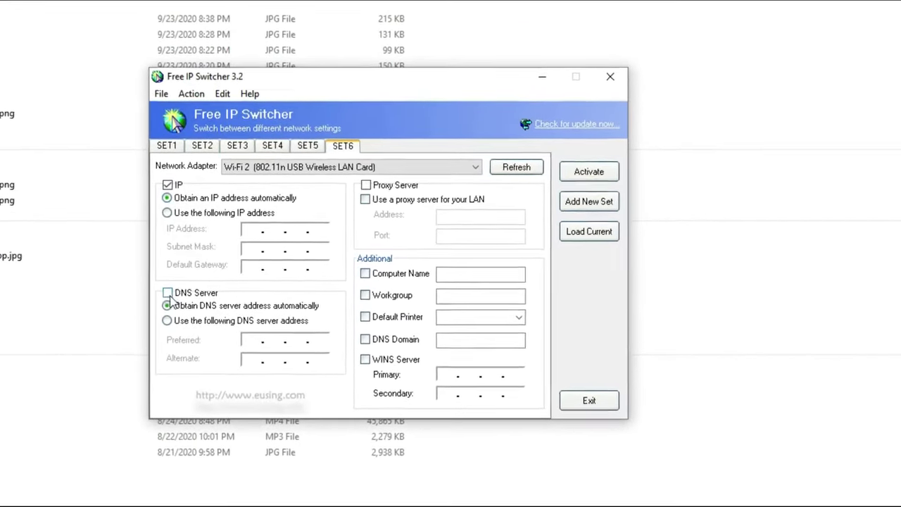
pyautogui.click(169, 294)
pyautogui.click(590, 172)
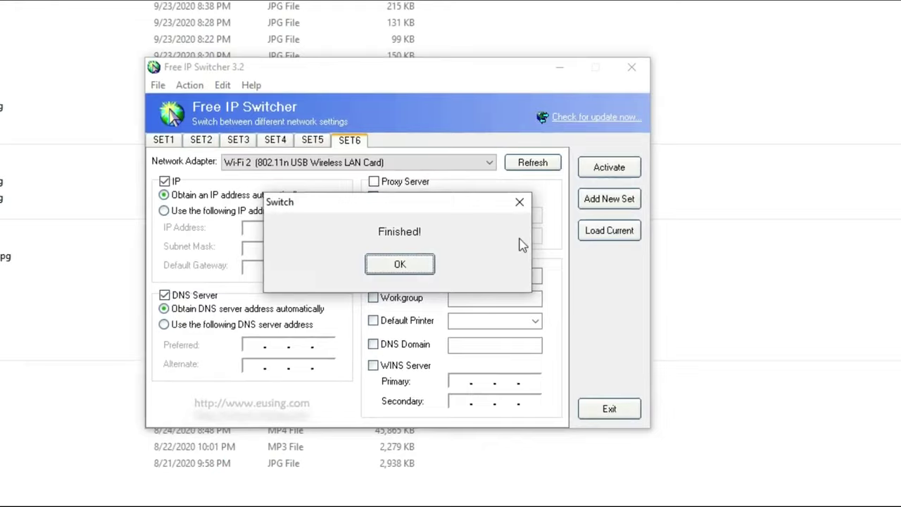
pyautogui.click(409, 266)
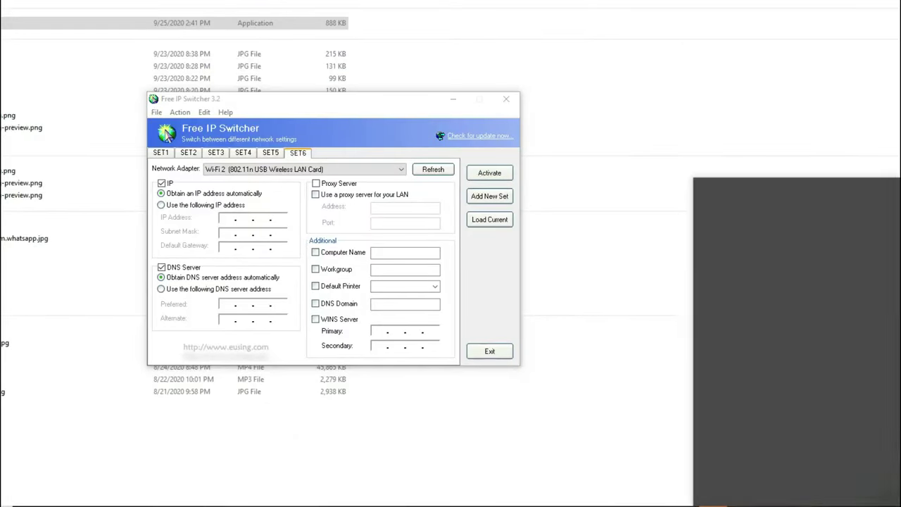
# Open the connected Wi-Fi network's properties in Windows Settings and check its IPv4 address.
pyautogui.click(750, 217)
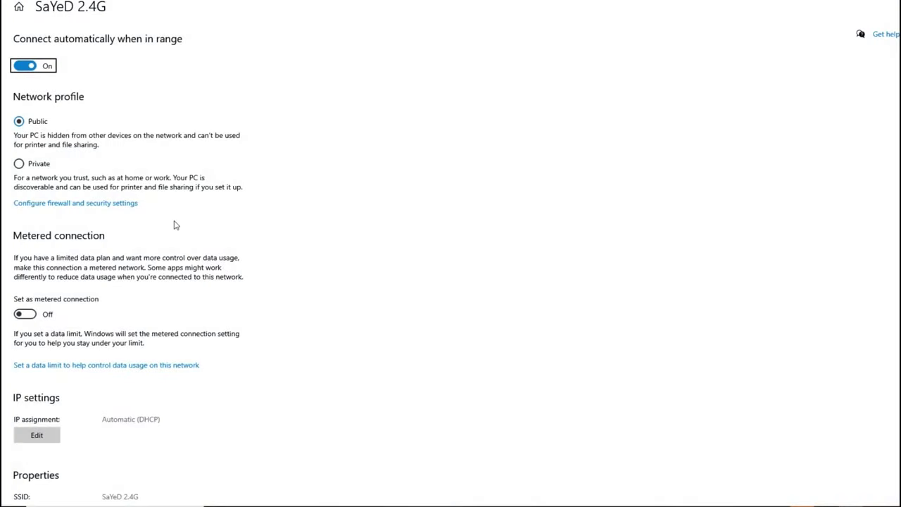
pyautogui.scroll(-3, 133, 233)
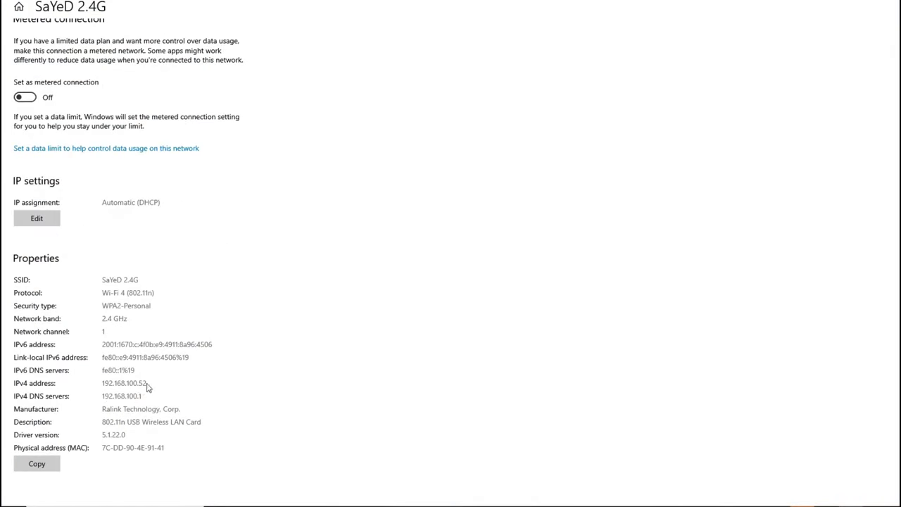
pyautogui.click(102, 386)
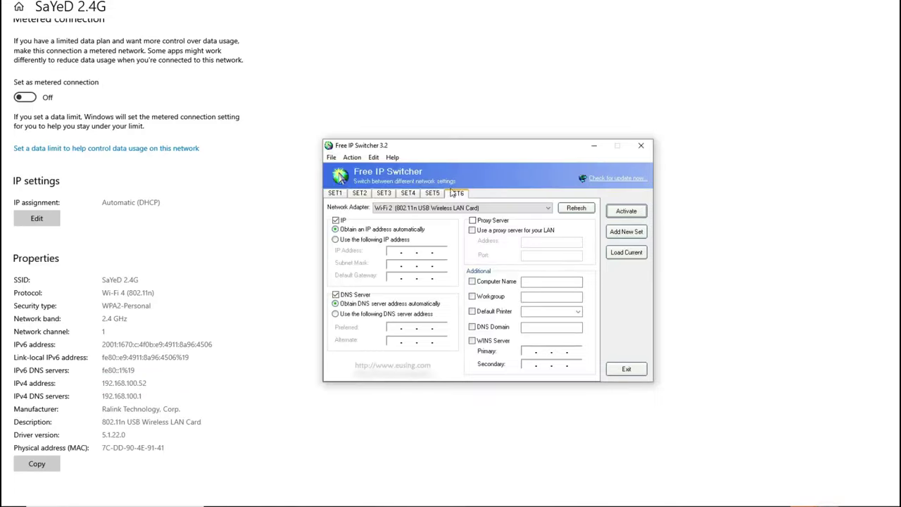
# Return to Free IP Switcher and activate SET2 with the IP address 192.168.100.21.
pyautogui.click(340, 197)
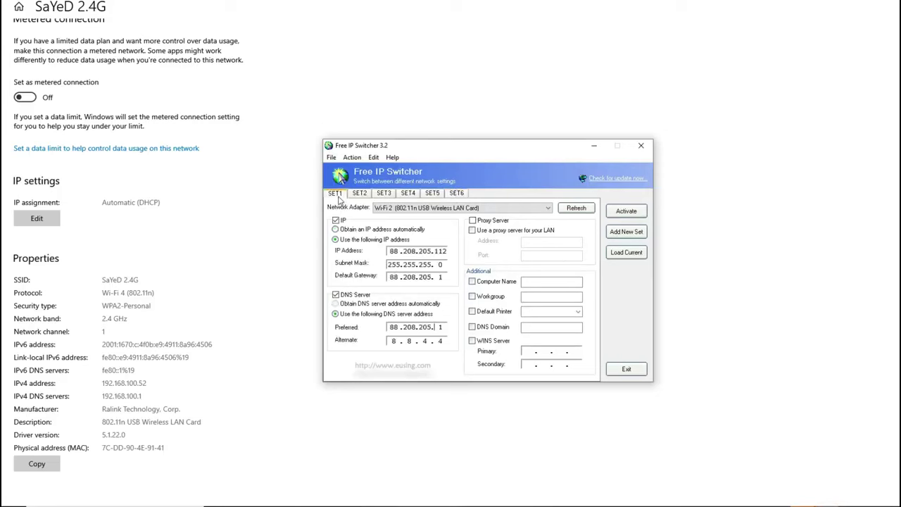
pyautogui.click(359, 193)
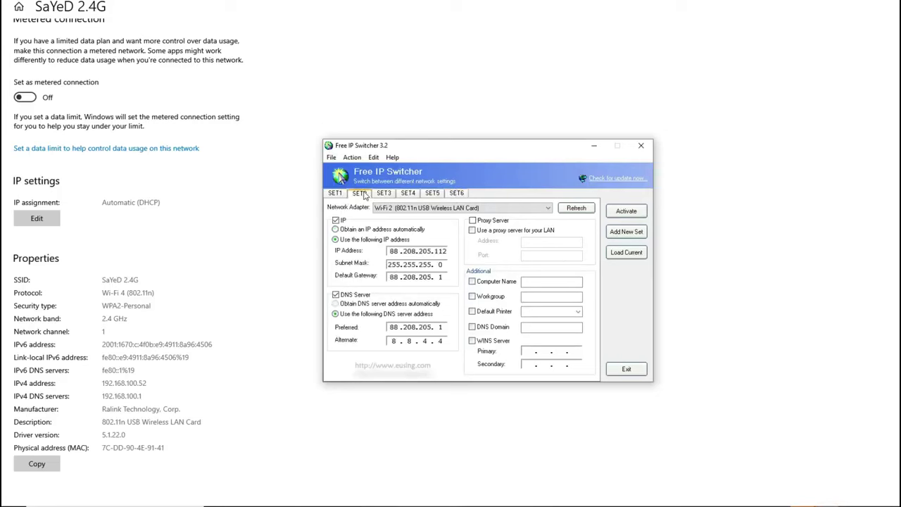
pyautogui.click(443, 251)
pyautogui.press('BackSpace')
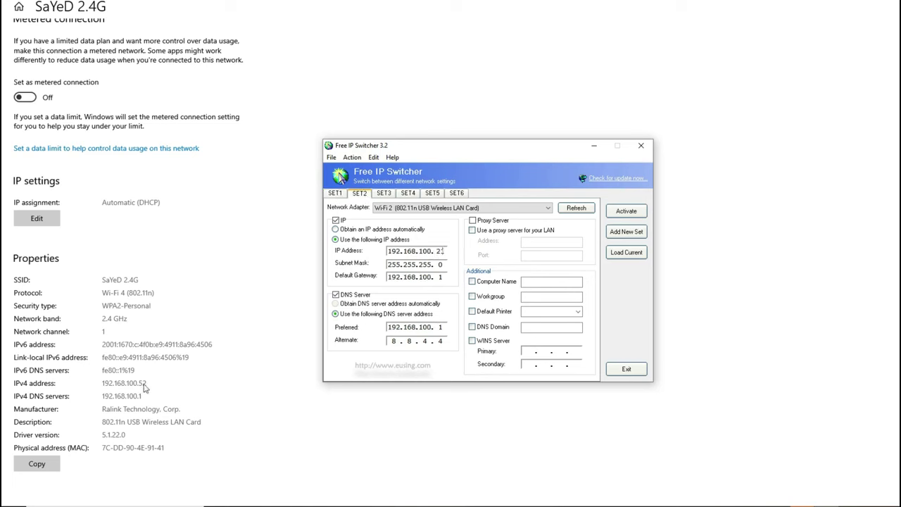
pyautogui.click(623, 215)
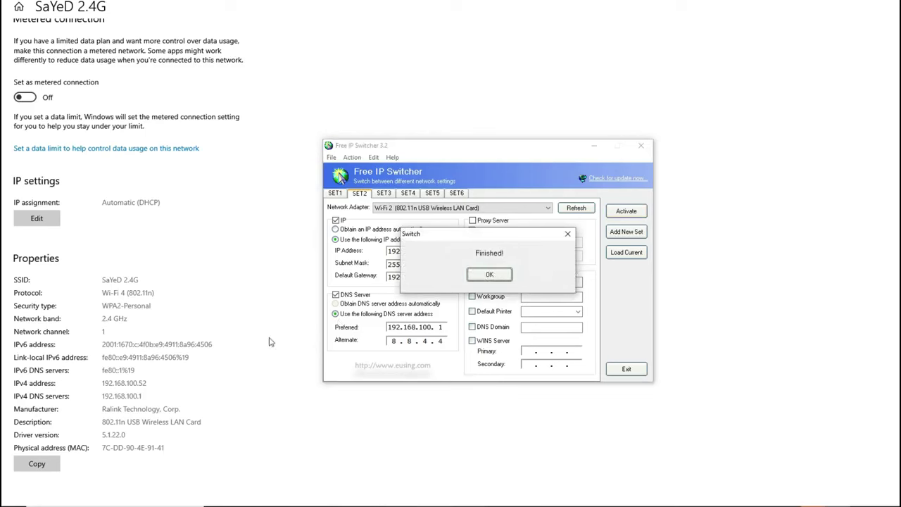
# Reopen the Wi-Fi network's properties in Windows Settings and check the IPv4 address after the switch.
pyautogui.click(238, 345)
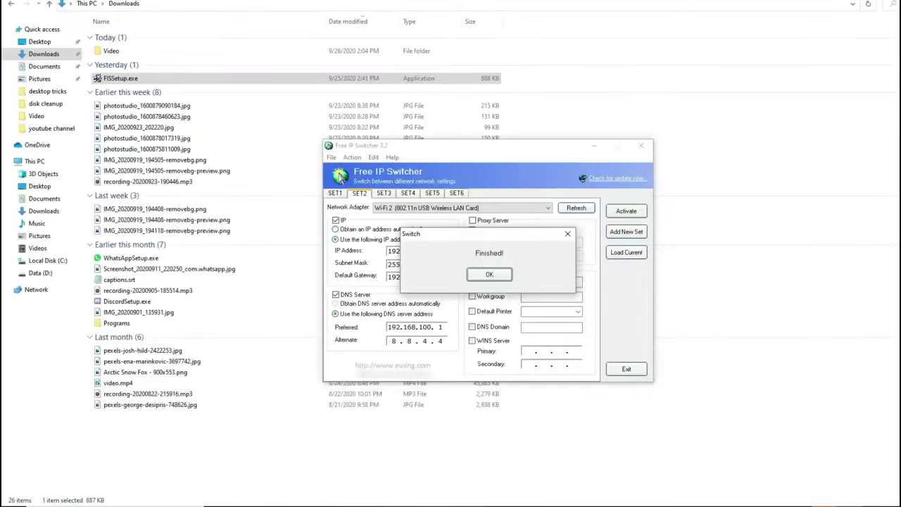
pyautogui.click(860, 255)
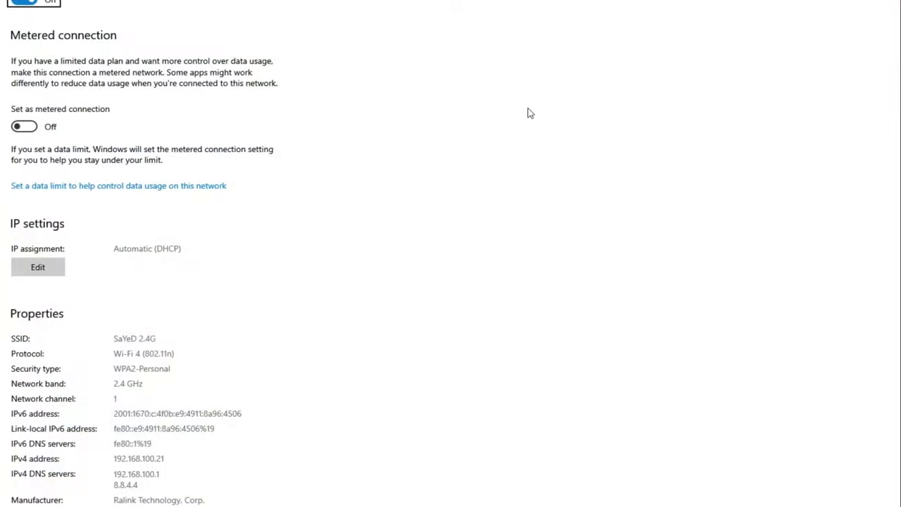
pyautogui.scroll(-1, 333, 232)
pyautogui.scroll(-2, 329, 235)
pyautogui.click(162, 358)
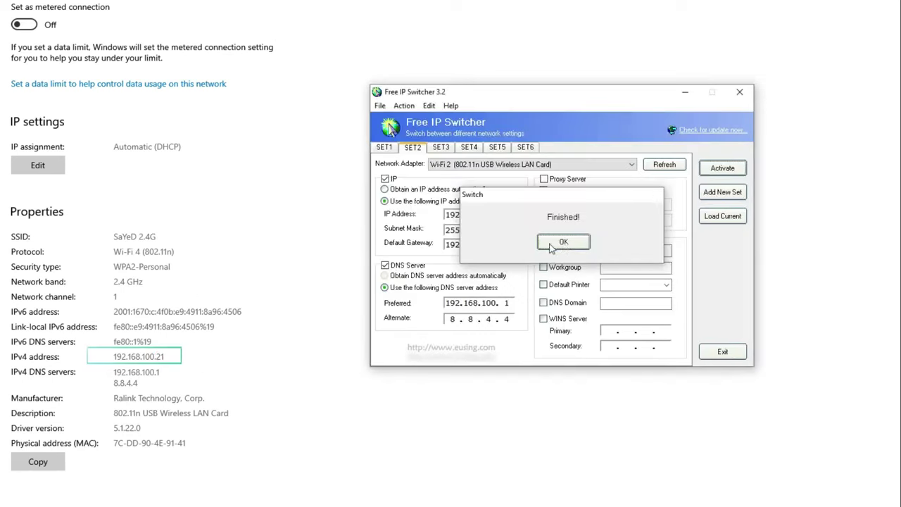
# Close the switch message in Free IP Switcher, compare SET2's IP address with the network's IPv4 address, and review the other sets.
pyautogui.click(604, 242)
pyautogui.doubleClick(509, 216)
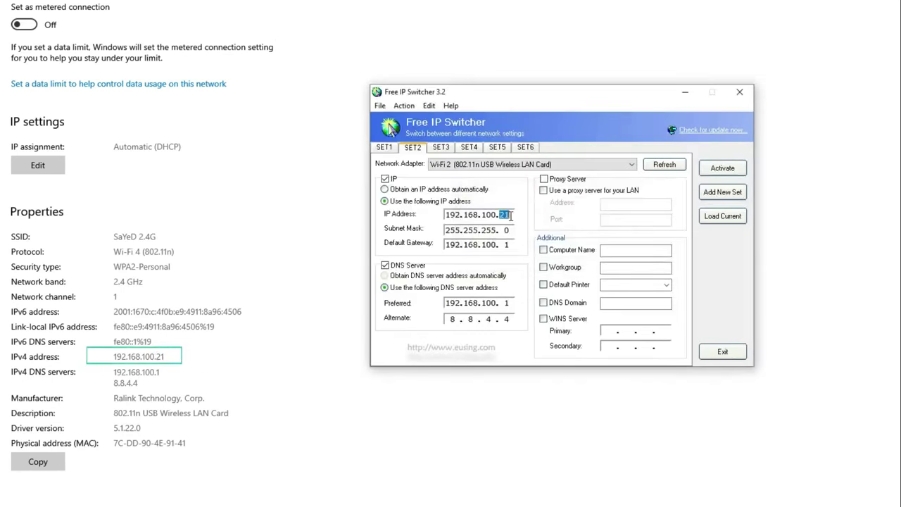
pyautogui.click(168, 354)
pyautogui.click(526, 147)
pyautogui.click(497, 148)
pyautogui.click(464, 148)
pyautogui.click(441, 147)
pyautogui.click(413, 147)
pyautogui.click(497, 148)
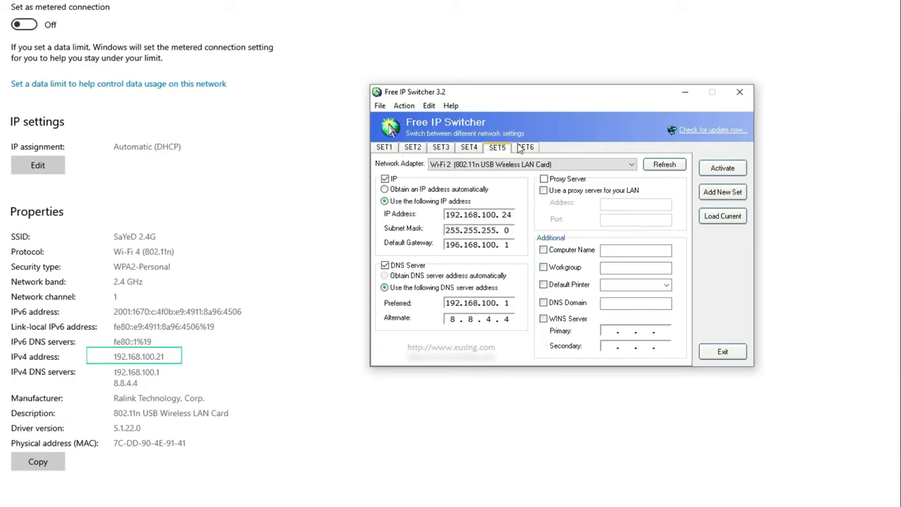
# Give SET6 the fixed IP address 192.168.100.30, subnet mask 255.255.255.0 and default gateway 192.168.100.1.
pyautogui.click(523, 147)
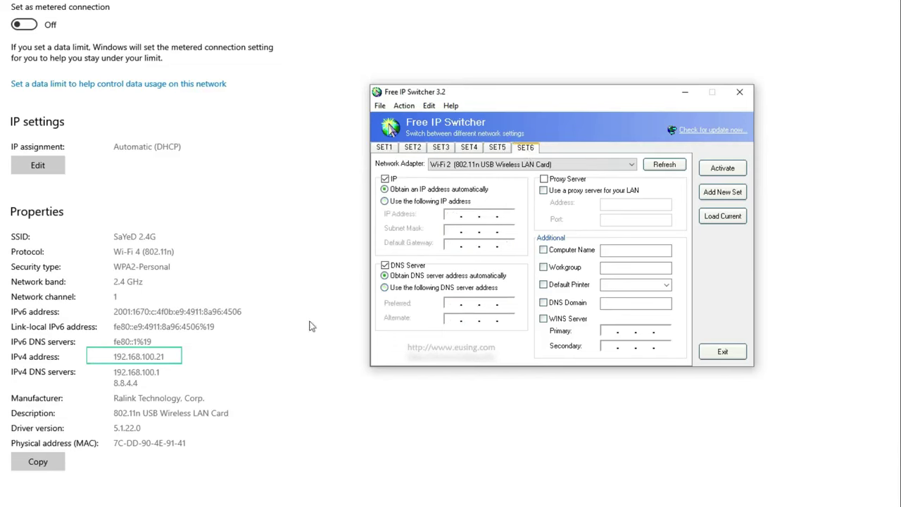
pyautogui.click(425, 202)
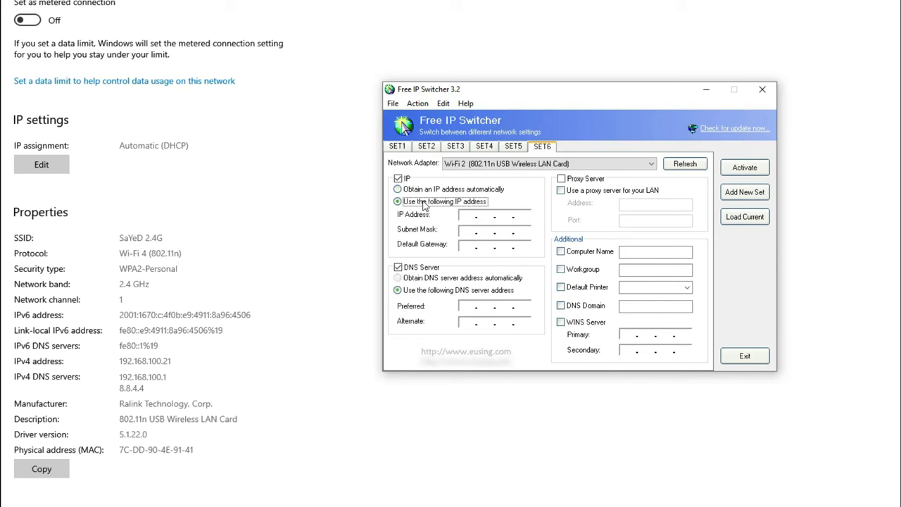
pyautogui.click(469, 216)
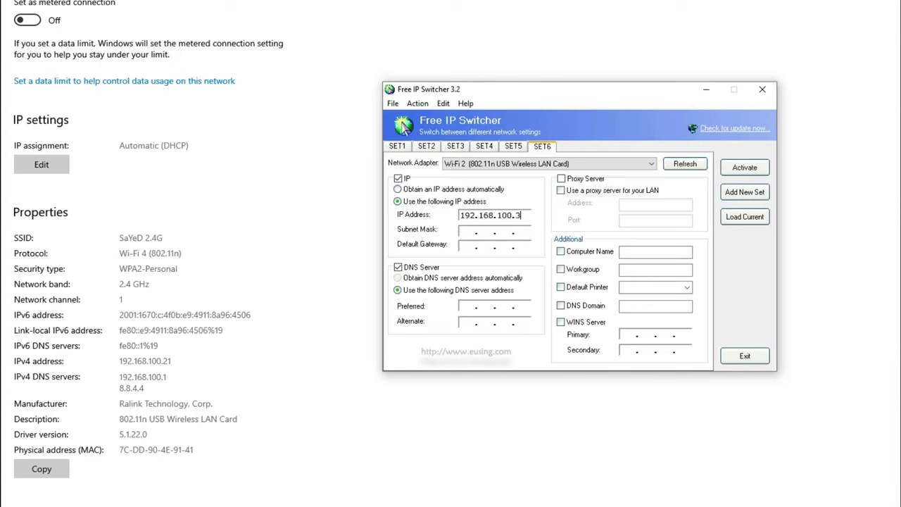
pyautogui.click(470, 234)
pyautogui.click(462, 246)
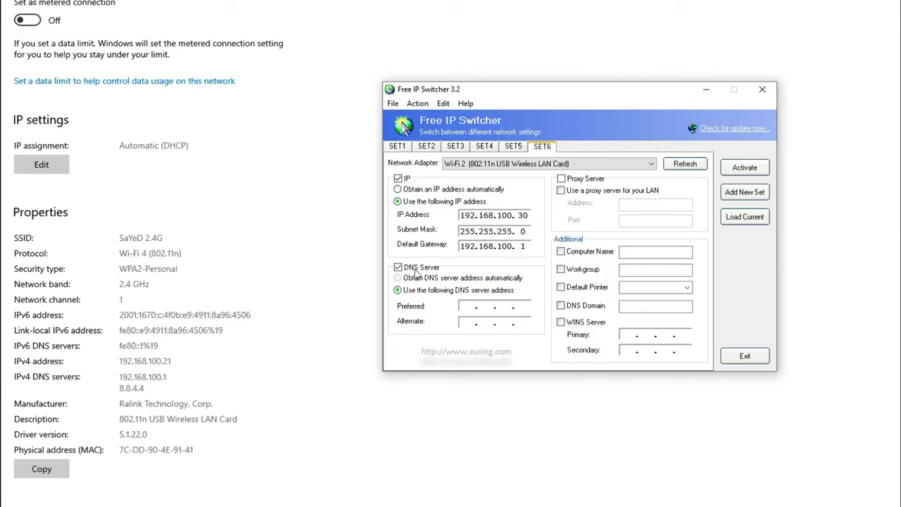
# Set SET6's preferred DNS server to 192.168.100.1 and alternate to 8.8.4.4, and activate the set.
pyautogui.click(505, 248)
pyautogui.click(474, 324)
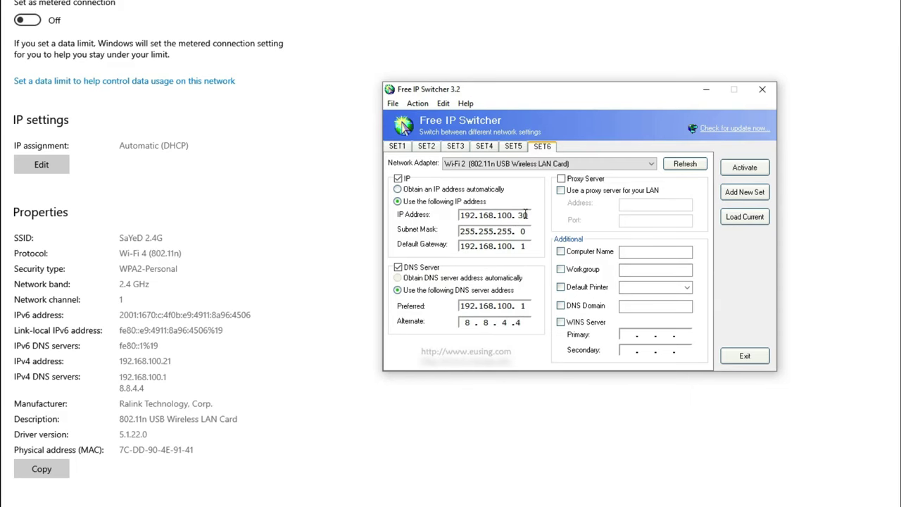
pyautogui.click(745, 169)
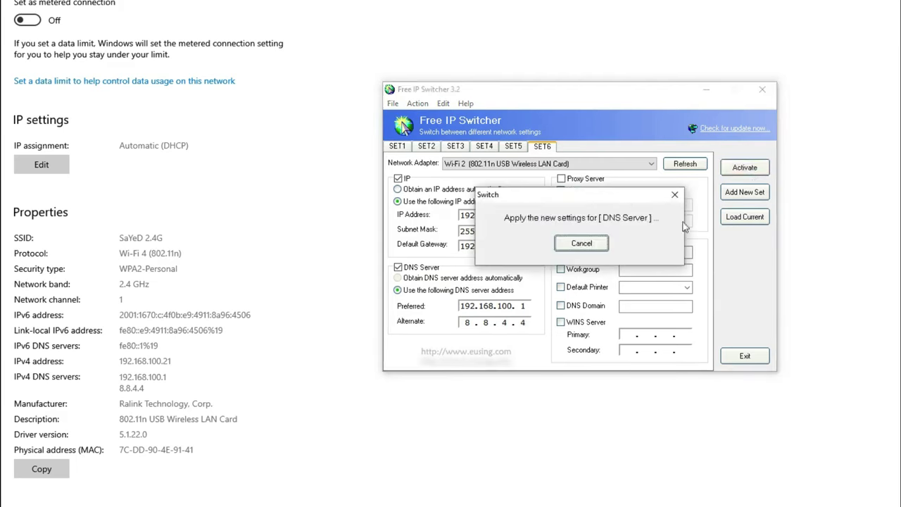
# Dismiss the switch message and close the Windows Settings window showing the Wi-Fi network's old properties.
pyautogui.click(583, 246)
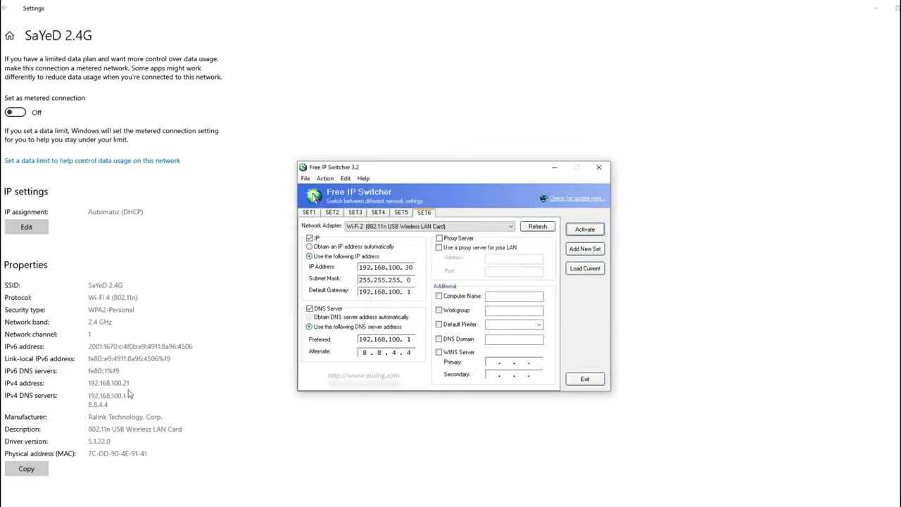
pyautogui.hotkey('alt', 'F4')
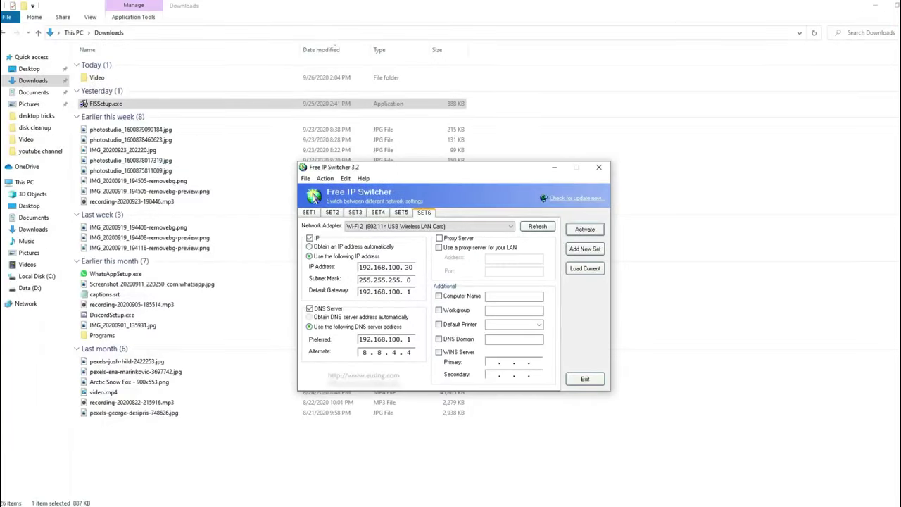
pyautogui.rightClick(847, 503)
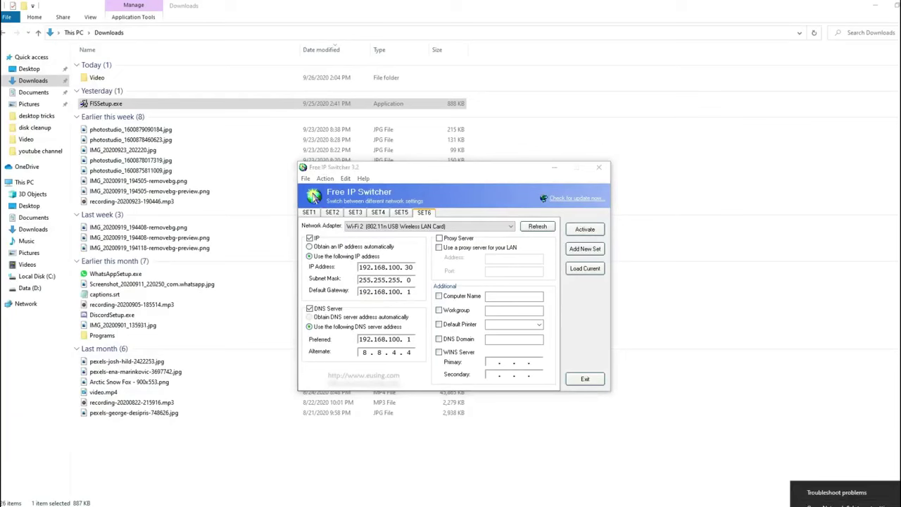
pyautogui.click(848, 503)
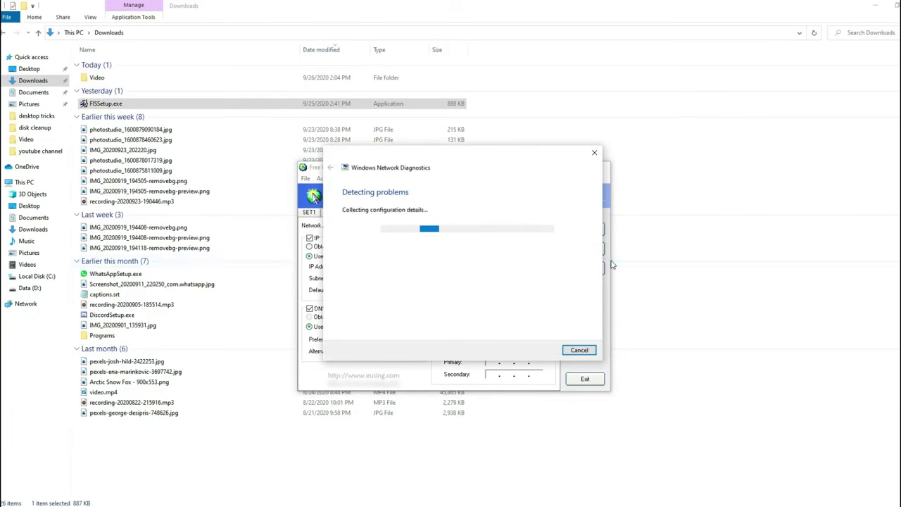
pyautogui.click(580, 350)
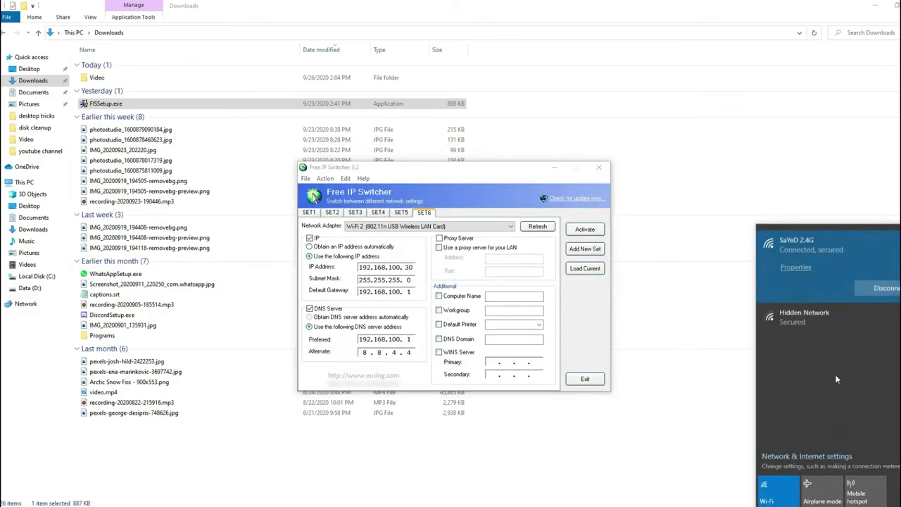
# Open the connected Wi-Fi network's properties in Windows Settings and compare its IPv4 address with SET6's IP address.
pyautogui.click(795, 268)
pyautogui.scroll(-5, 197, 319)
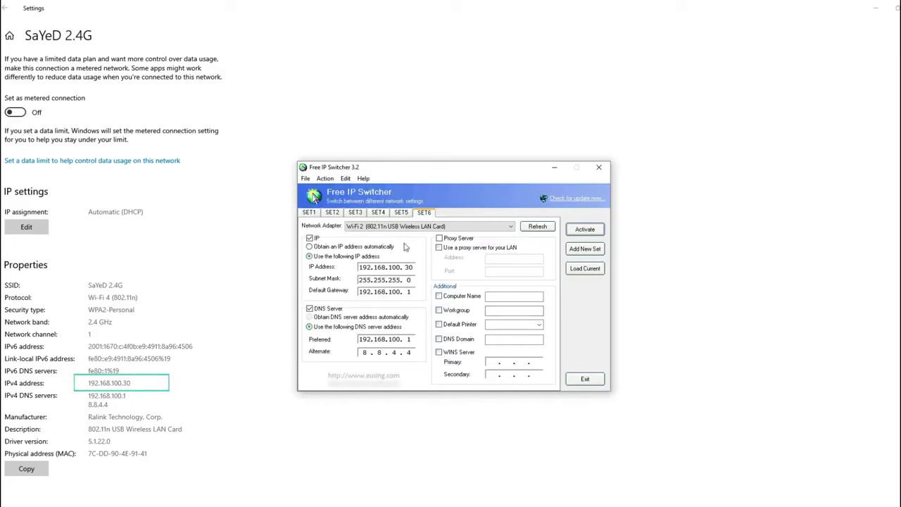
# Look through the network sets in Free IP Switcher, activate SET5 and close the switch message.
pyautogui.click(317, 213)
pyautogui.click(327, 213)
pyautogui.click(354, 213)
pyautogui.click(378, 213)
pyautogui.click(400, 213)
pyautogui.click(423, 213)
pyautogui.click(585, 230)
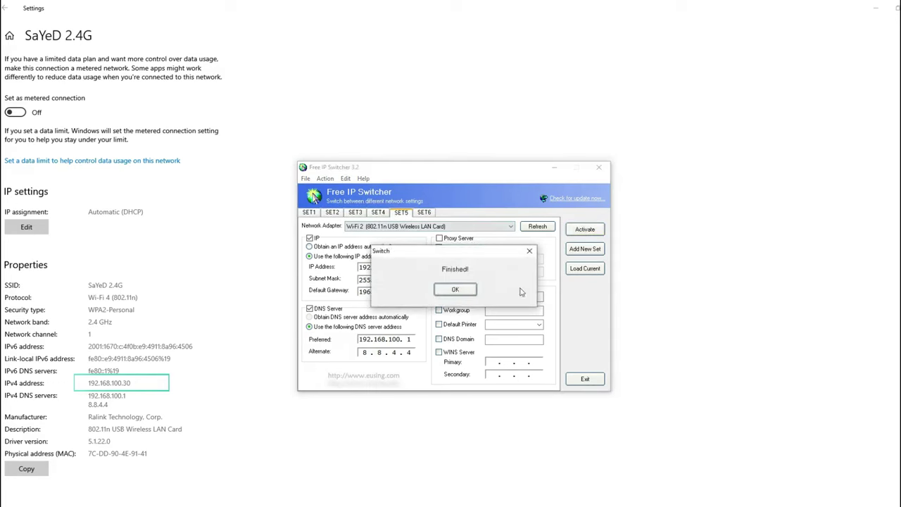
pyautogui.click(455, 289)
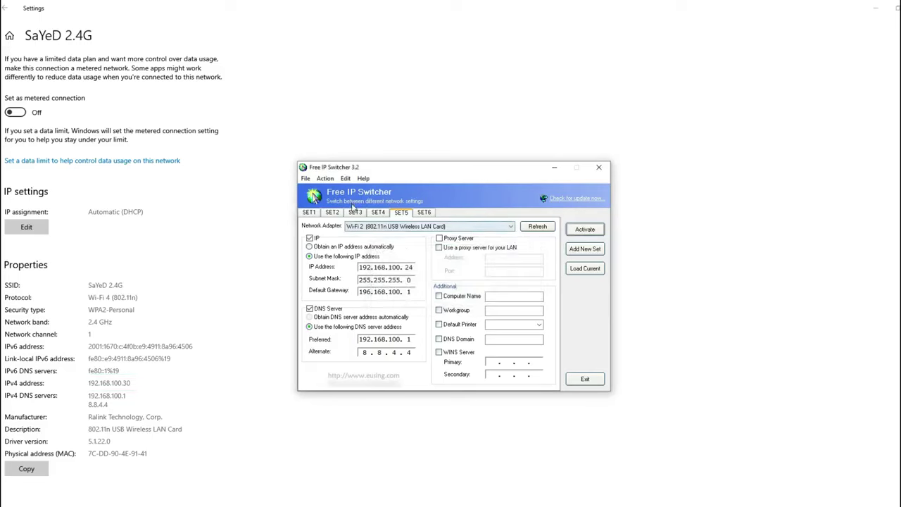
# Review the IP address, subnet mask, gateway and DNS settings stored in SET1 through SET6.
pyautogui.click(309, 212)
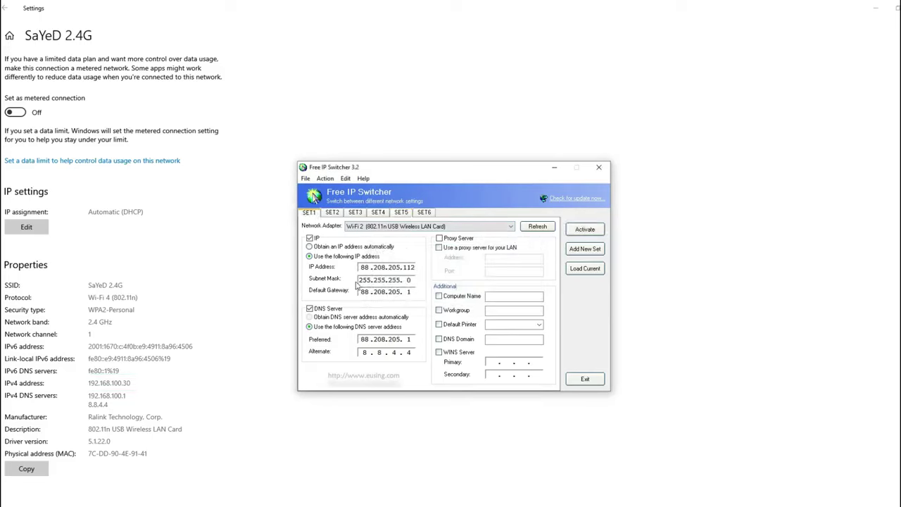
pyautogui.click(332, 212)
pyautogui.click(355, 212)
pyautogui.click(378, 213)
pyautogui.click(397, 213)
pyautogui.click(419, 214)
pyautogui.click(335, 213)
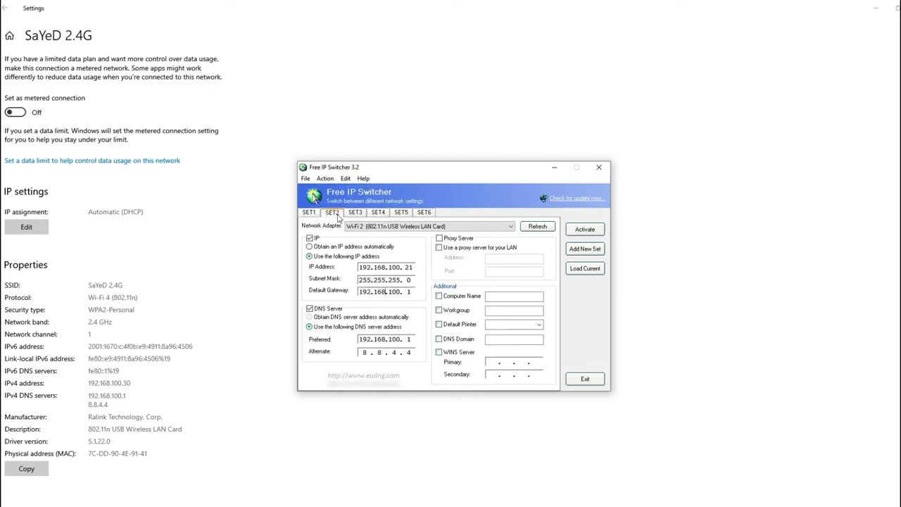
pyautogui.click(355, 214)
pyautogui.click(380, 214)
pyautogui.click(403, 214)
pyautogui.click(431, 214)
# Give SET1 the IP address 88.208.205.112 and subnet mask 255.255.255.0, activate the set and close the switch message.
pyautogui.click(314, 215)
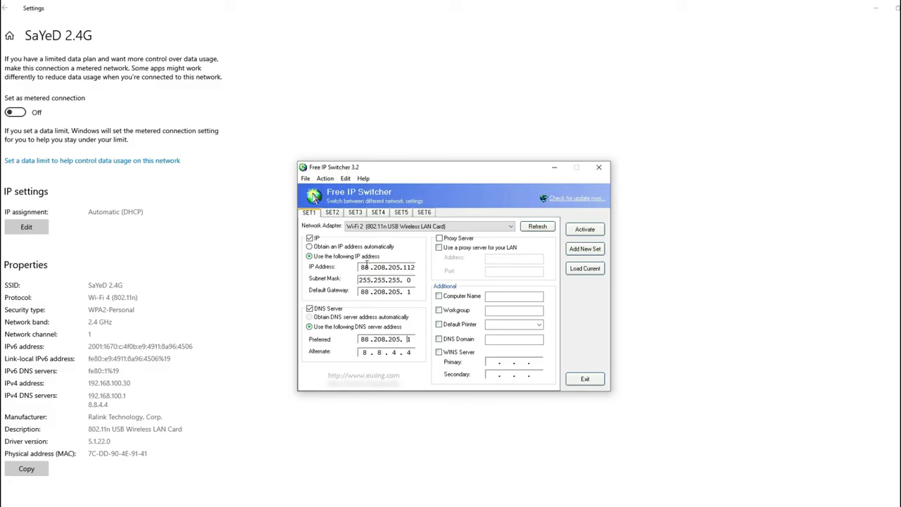
pyautogui.moveTo(362, 267); pyautogui.dragTo(379, 267)
pyautogui.write('88')
pyautogui.moveTo(367, 279); pyautogui.dragTo(378, 280)
pyautogui.write('255')
pyautogui.doubleClick(409, 268)
pyautogui.write('112')
pyautogui.click(584, 230)
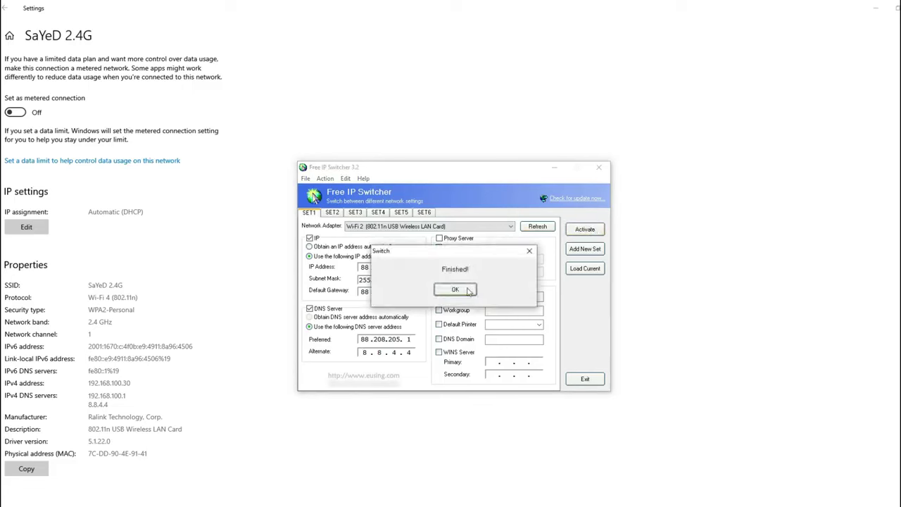
pyautogui.click(459, 290)
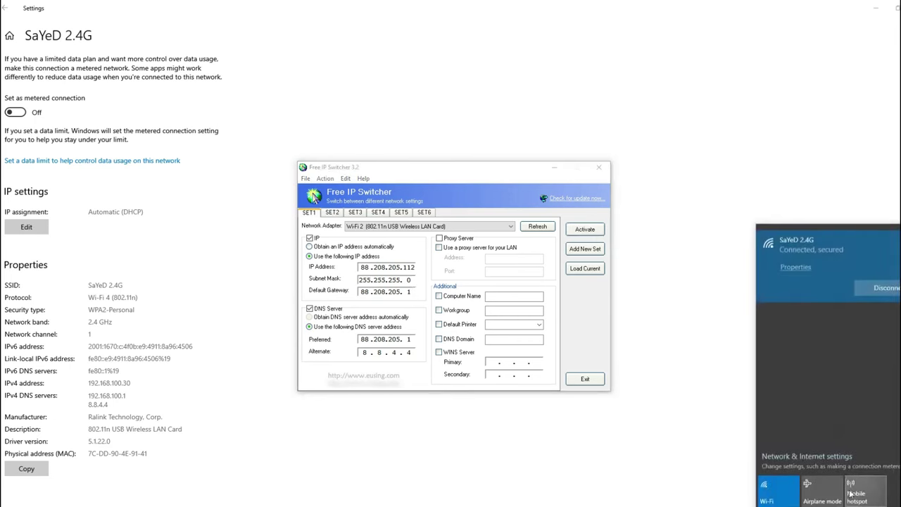
# Reopen the Wi-Fi network's properties in Windows Settings and check the IPv4 address after activating SET1.
pyautogui.click(790, 270)
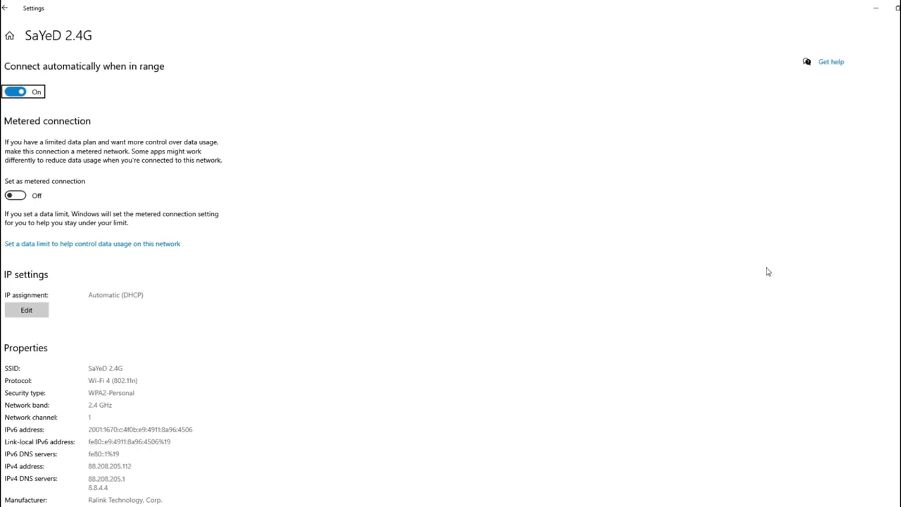
pyautogui.scroll(-2, 230, 421)
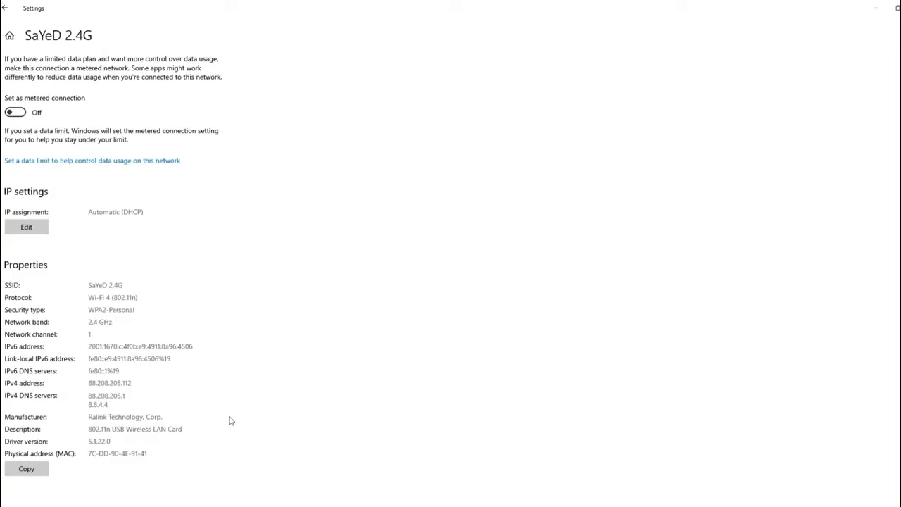
pyautogui.click(96, 386)
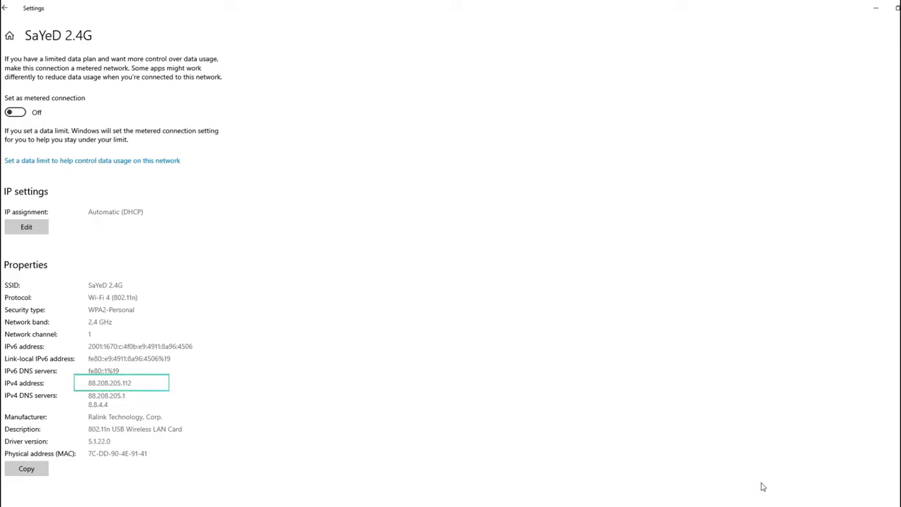